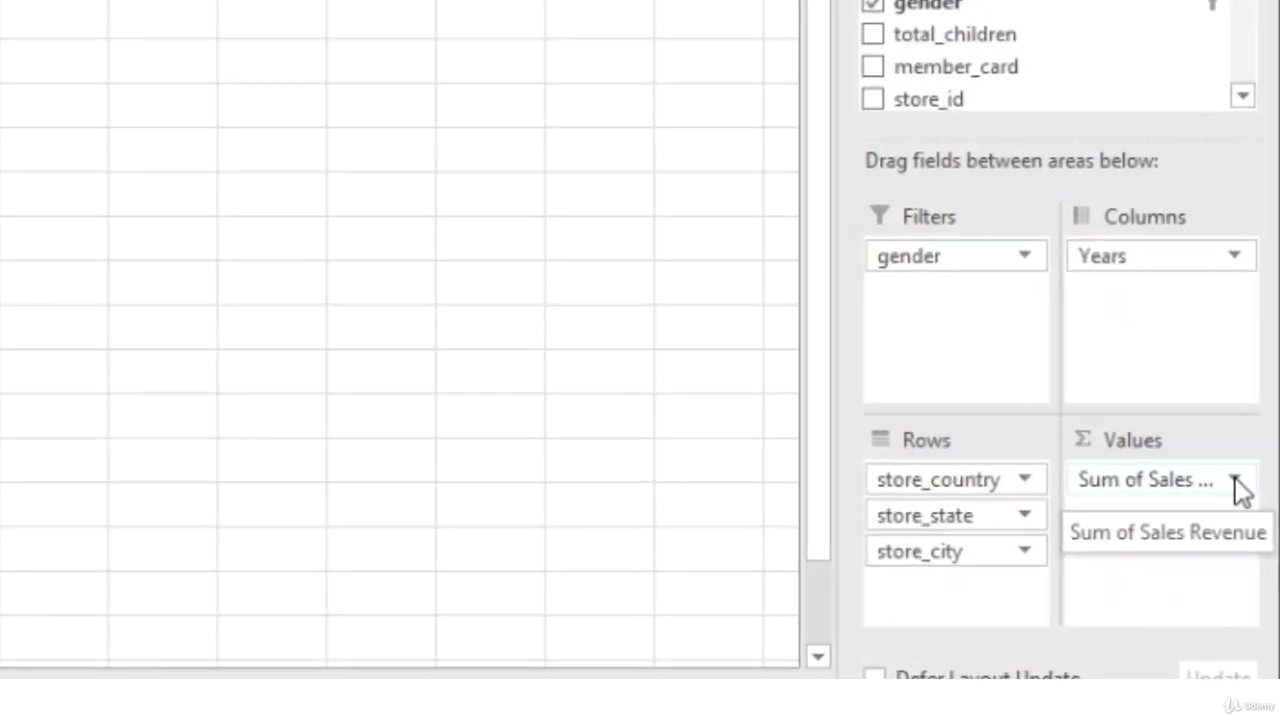
# Step: Open the value field settings for Sum of Sales Revenue and summarize the field by Count
pyautogui.click(1234, 483)
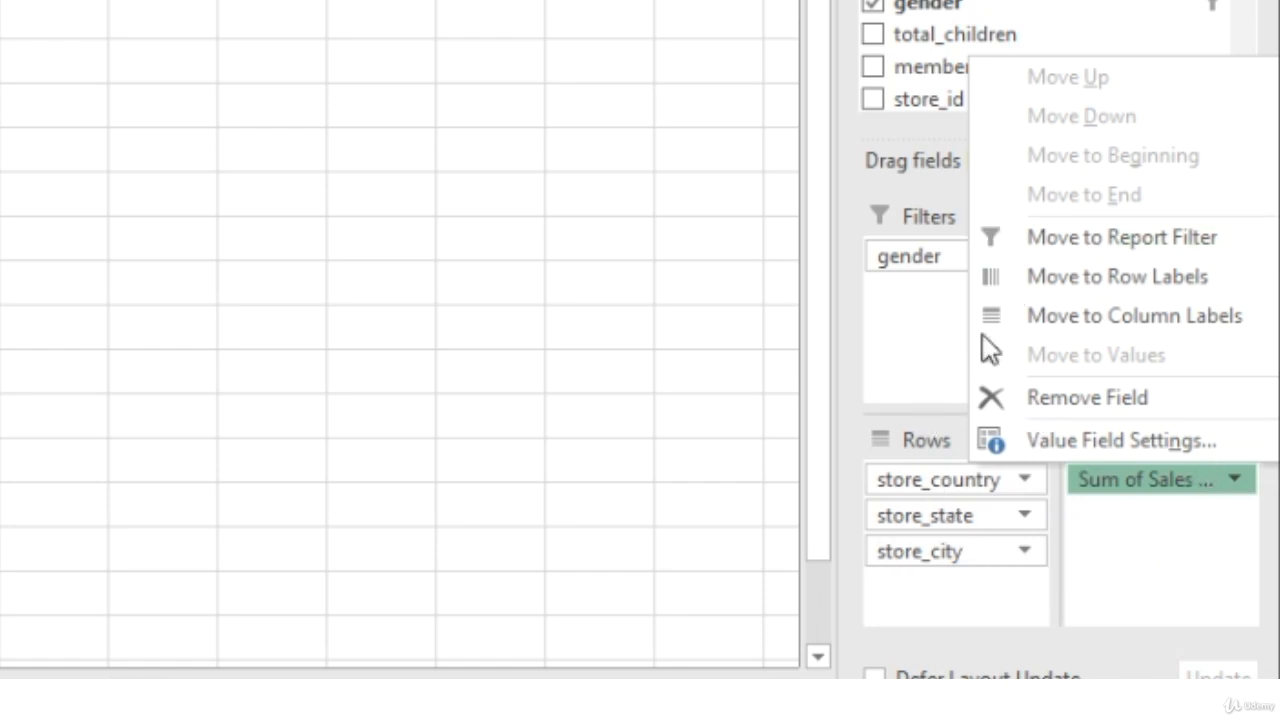
pyautogui.click(1148, 437)
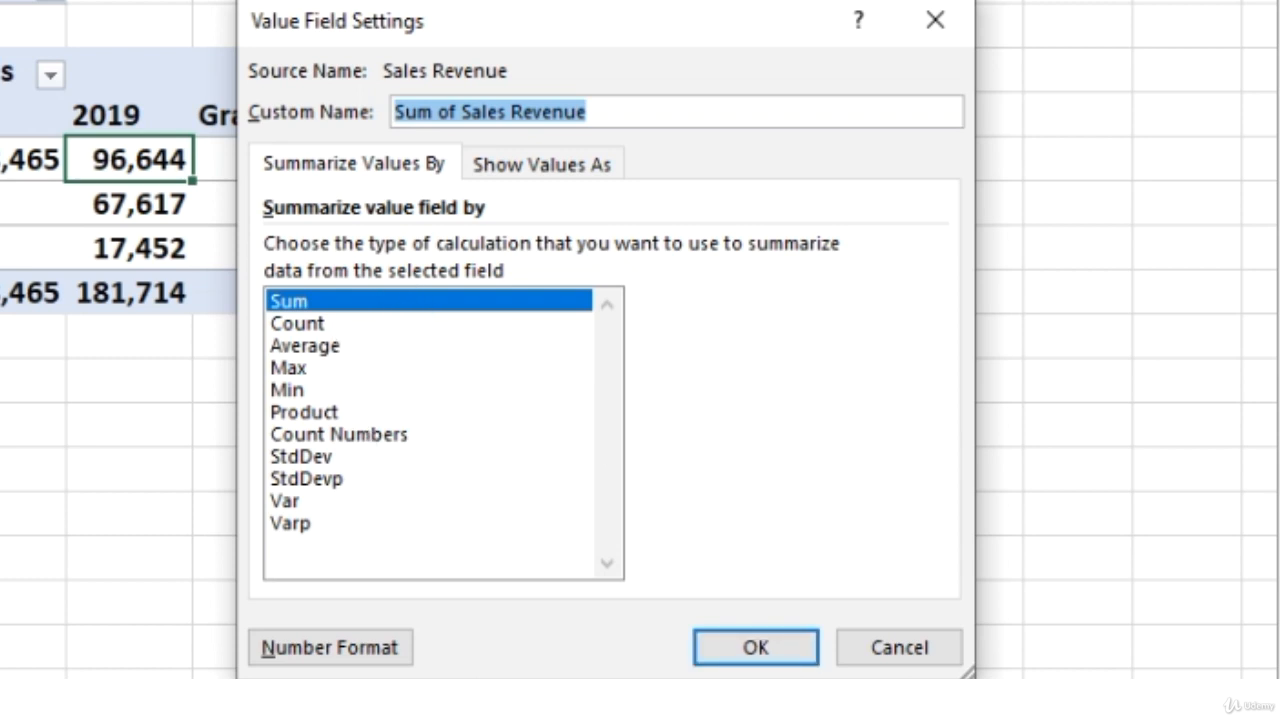
pyautogui.click(372, 325)
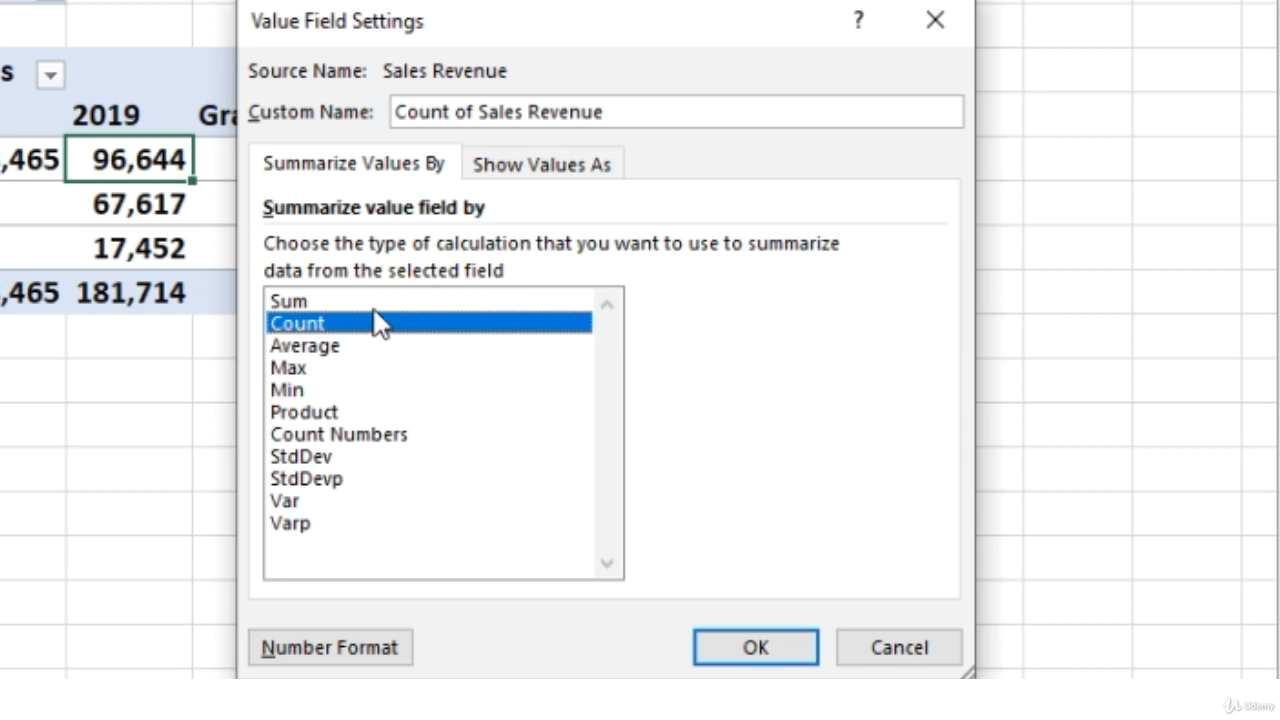
pyautogui.click(384, 302)
pyautogui.click(382, 324)
# Step: Show the Sales Revenue values as % of Grand Total and apply the field settings
pyautogui.click(556, 166)
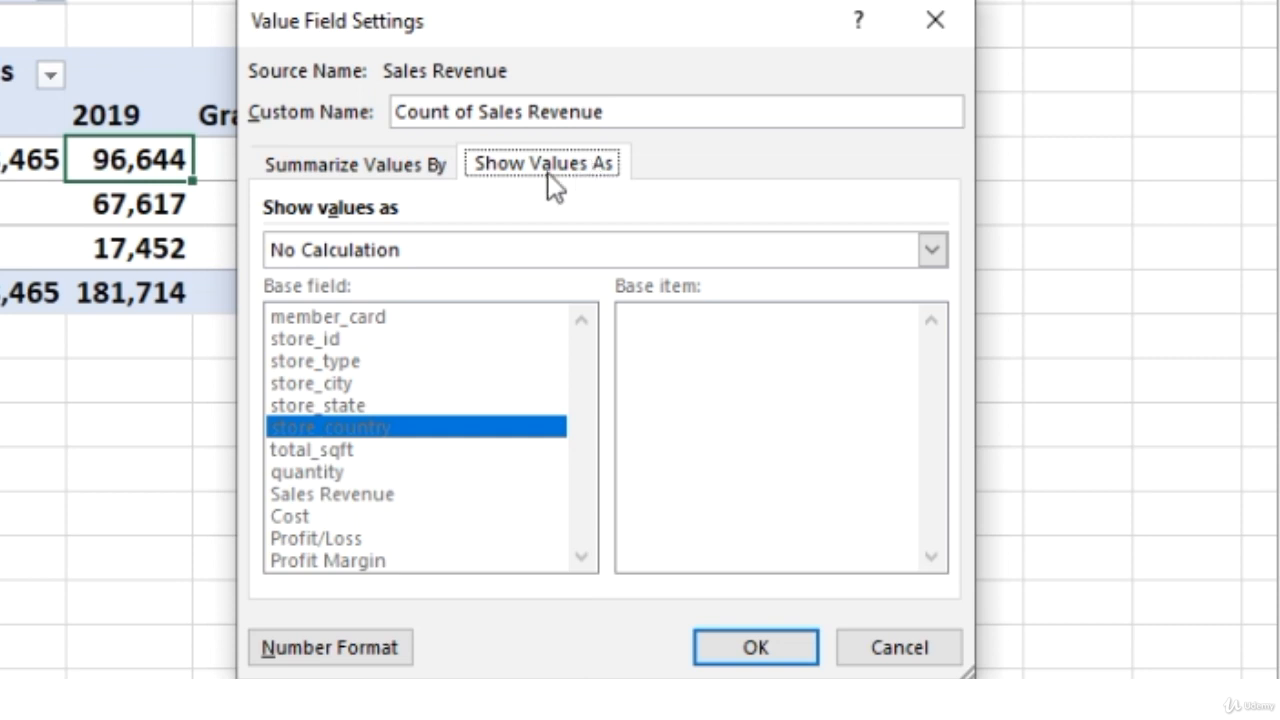
pyautogui.click(930, 250)
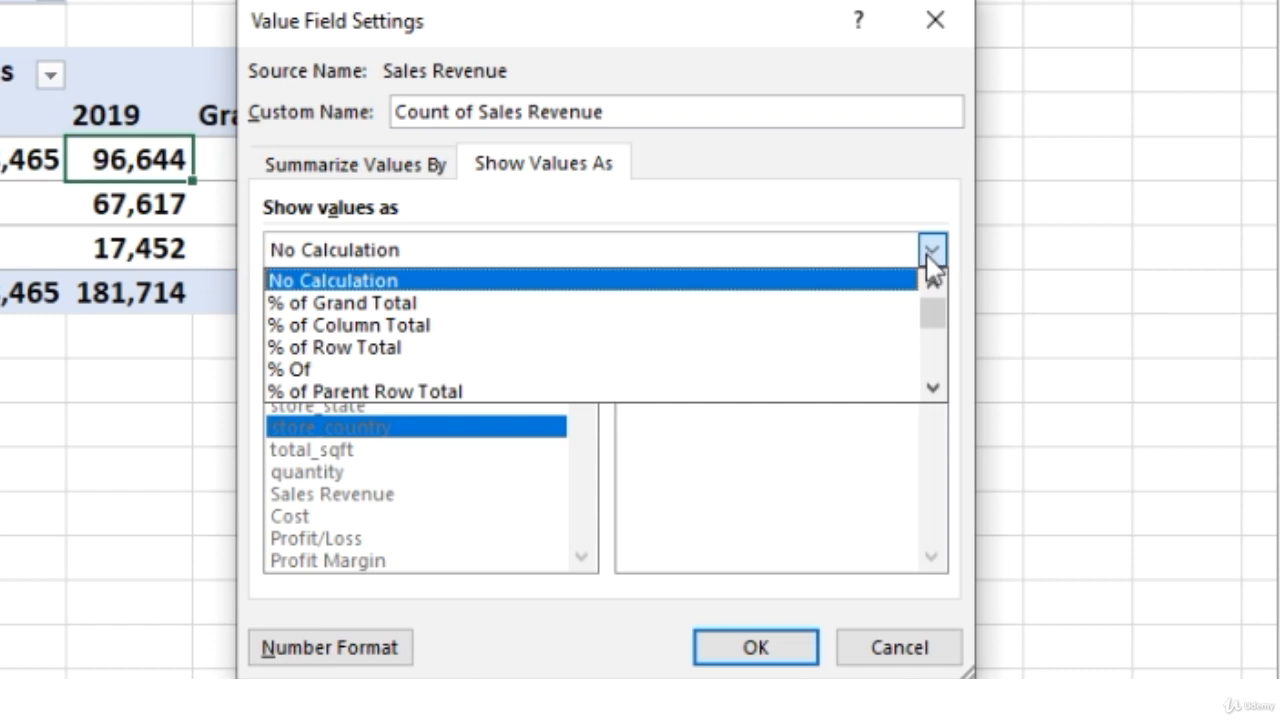
pyautogui.click(420, 303)
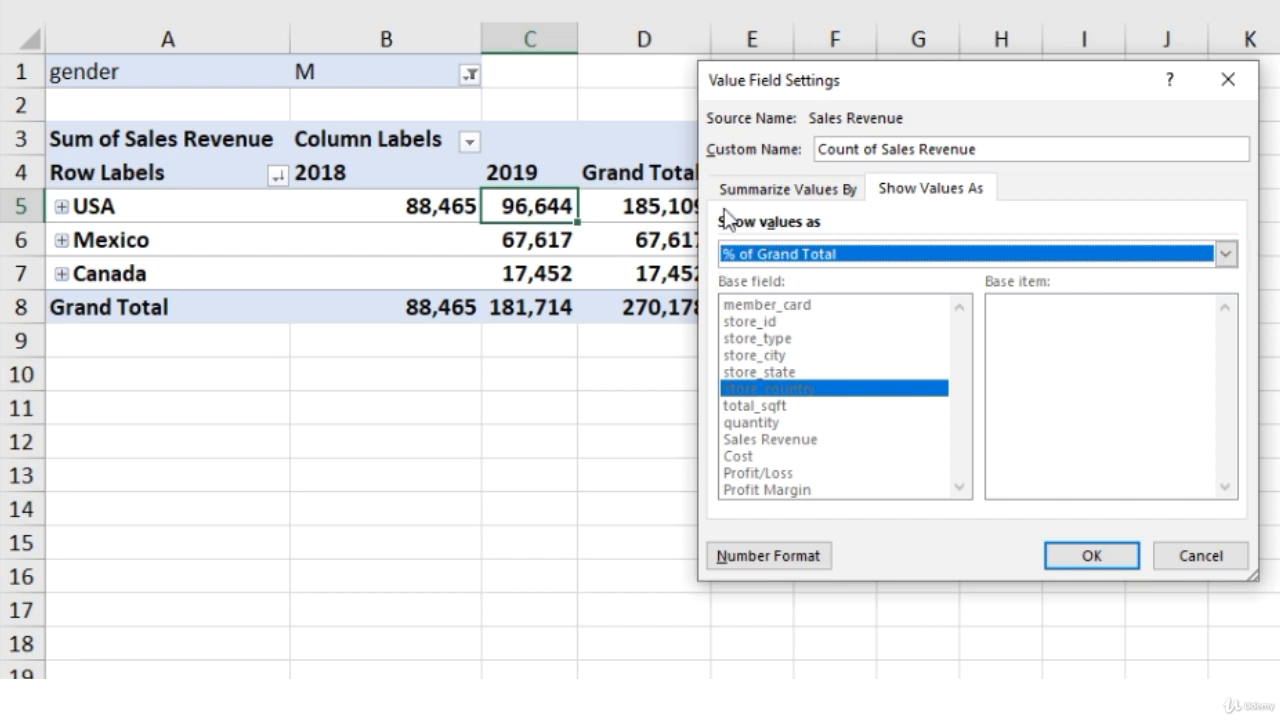
pyautogui.click(1105, 563)
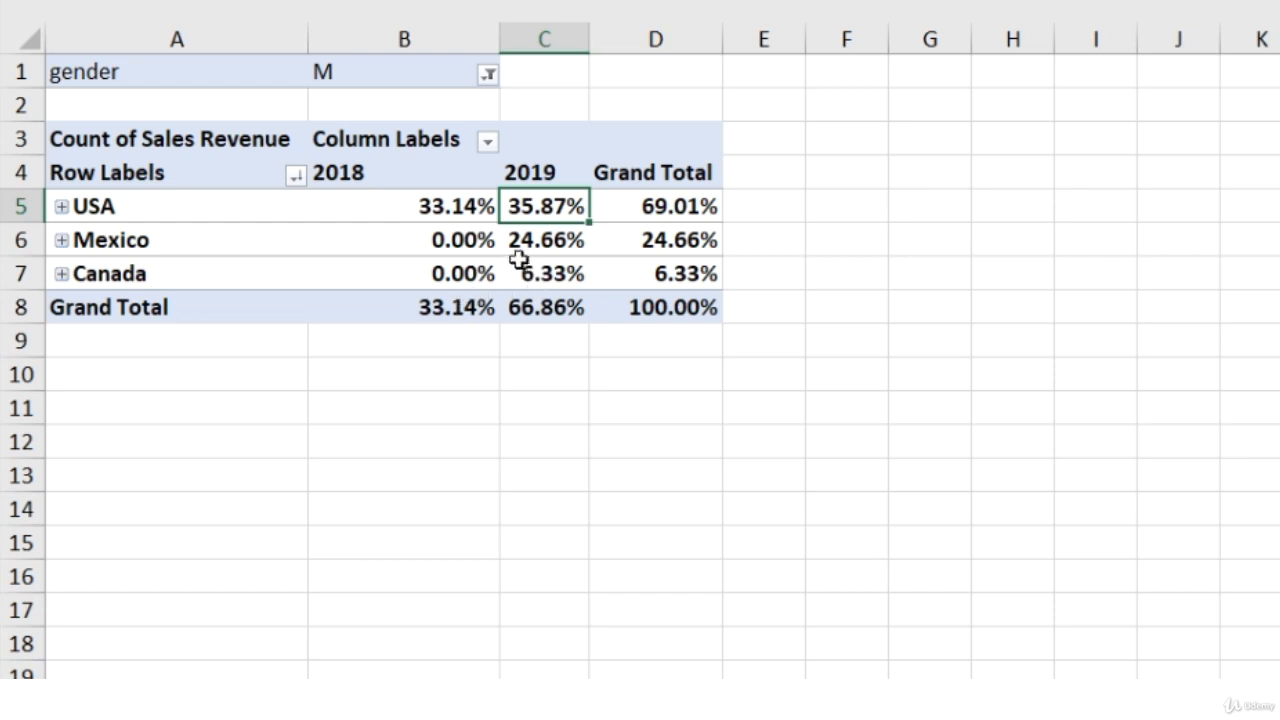
# Step: Examine the 2018 and 2019 percentage shares for USA, Mexico and Canada and the 2019 grand total
pyautogui.click(572, 246)
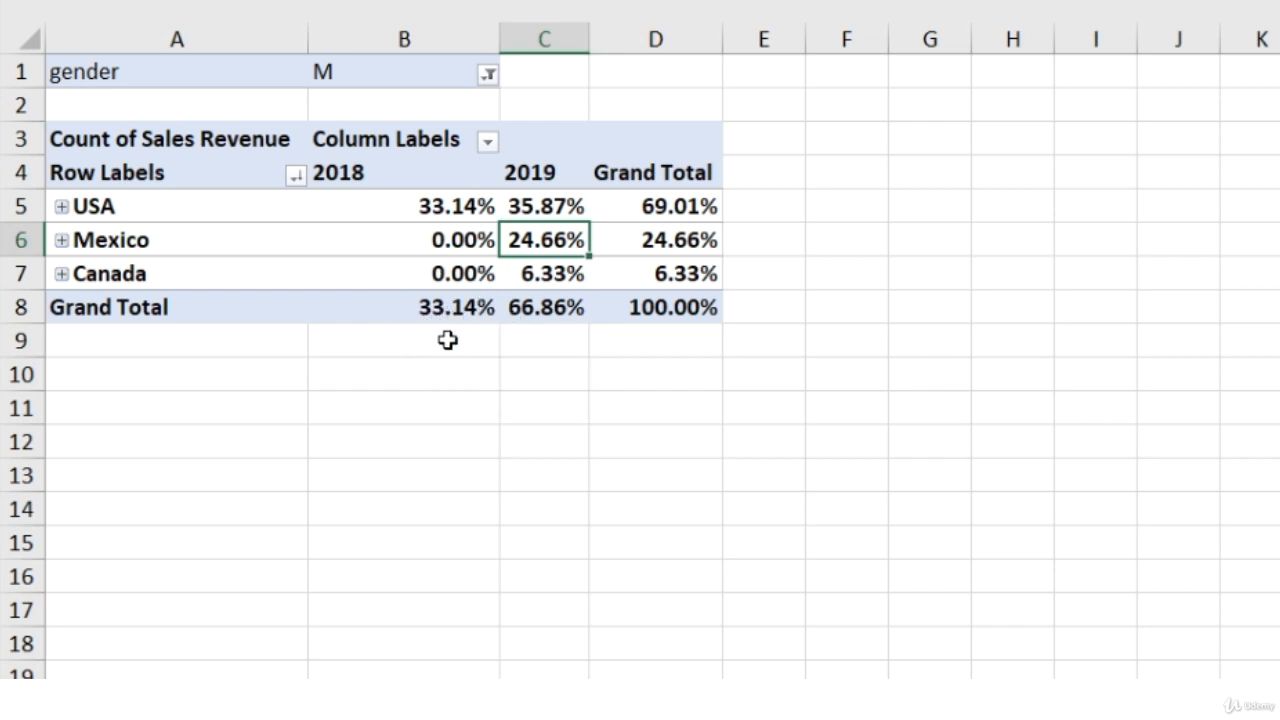
pyautogui.click(440, 206)
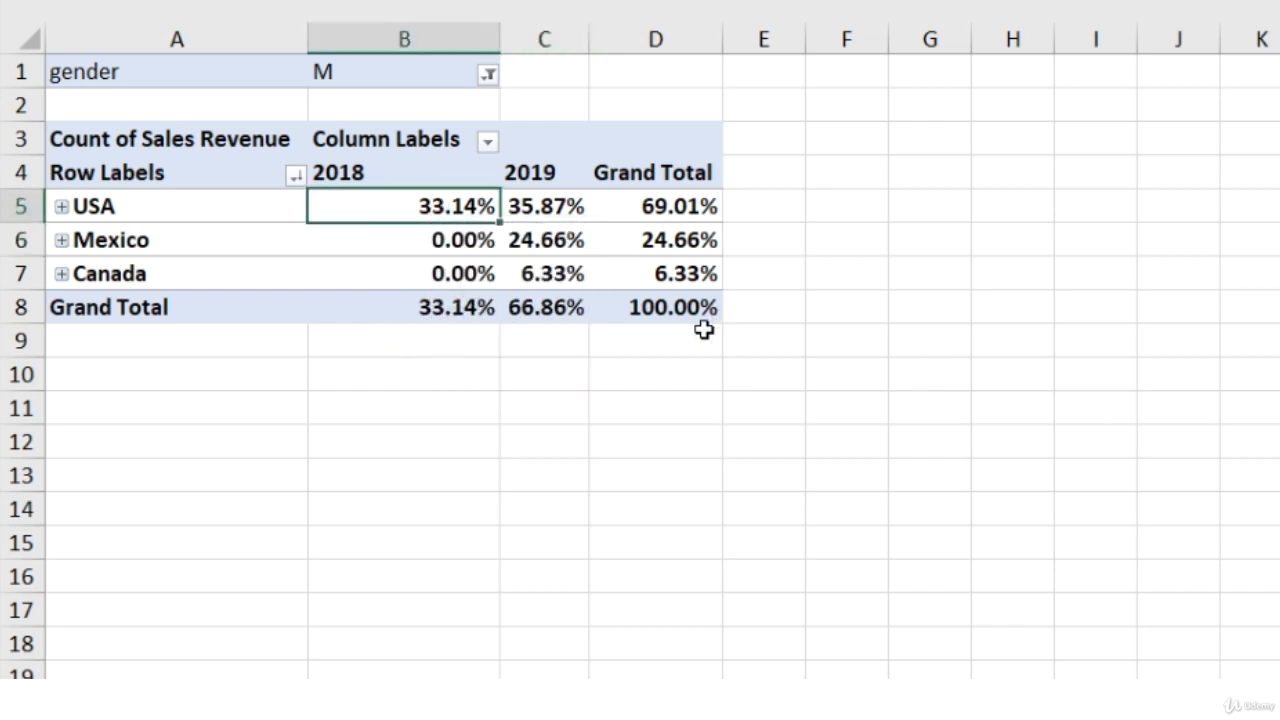
pyautogui.click(565, 310)
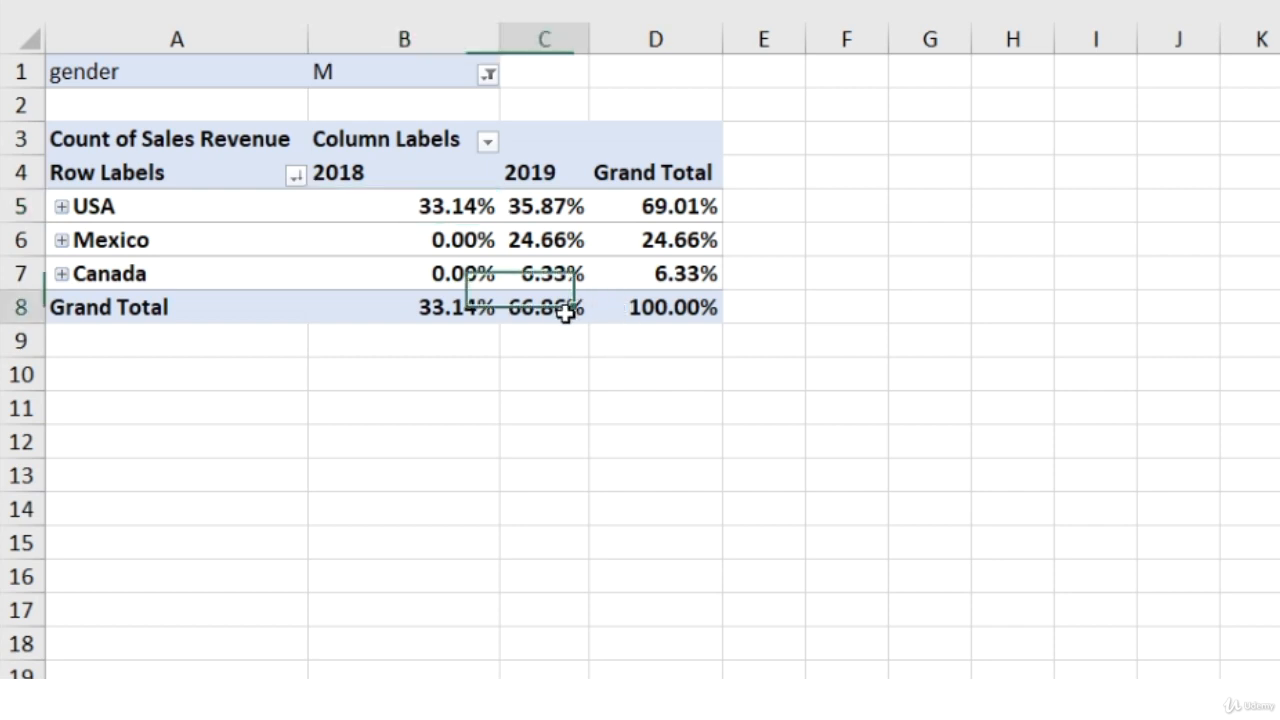
pyautogui.click(565, 208)
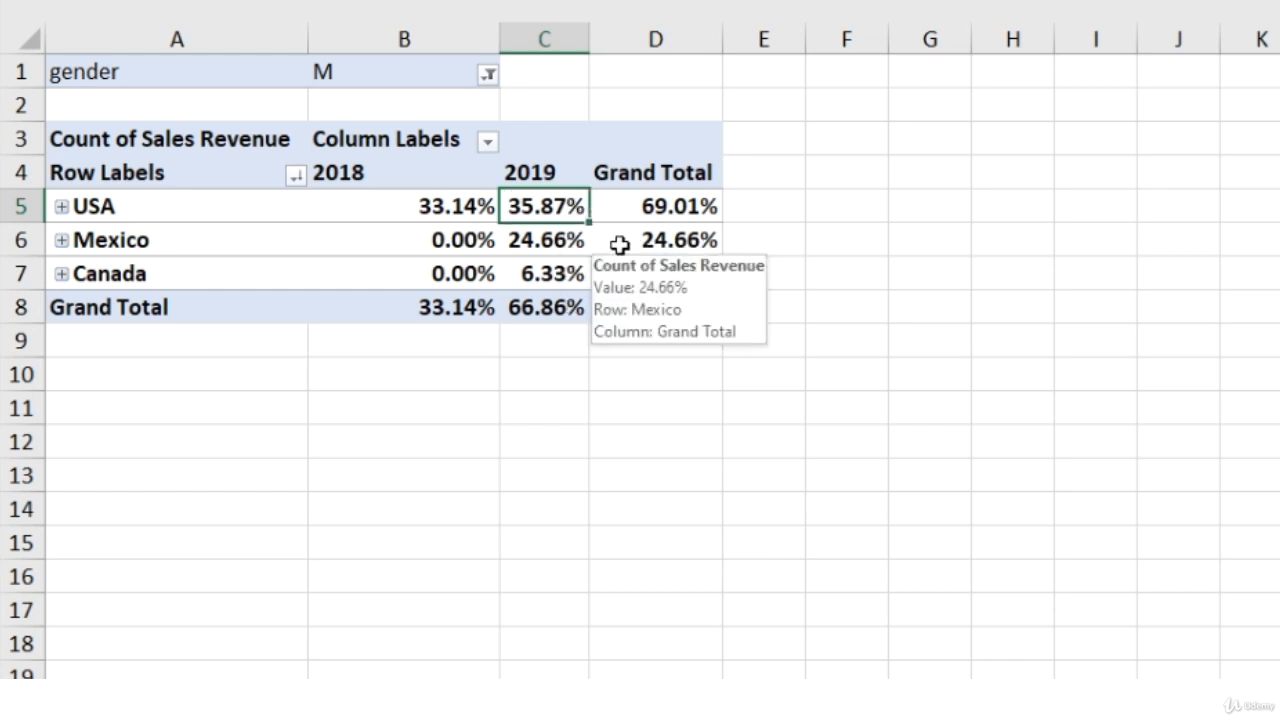
pyautogui.click(545, 245)
pyautogui.click(577, 276)
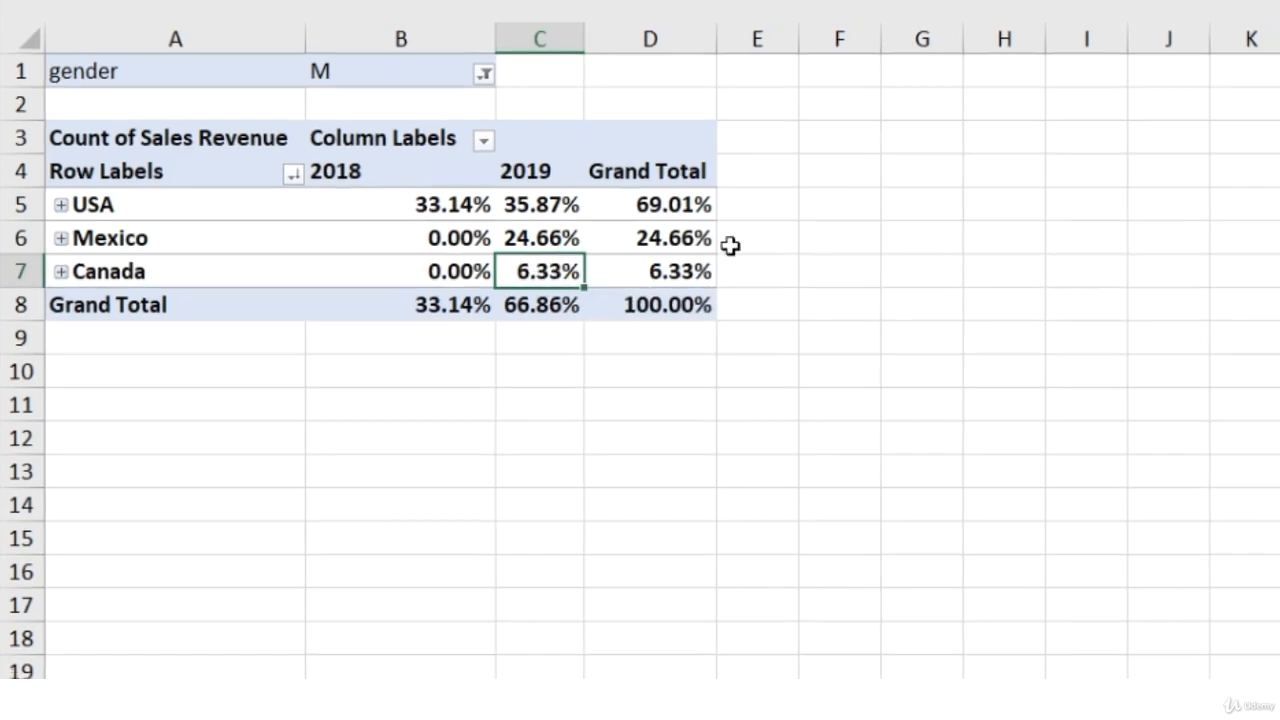
# Step: Reopen the Sales Revenue value field settings and review the available Show Values As calculations, from No Calculation through Index
pyautogui.click(1210, 551)
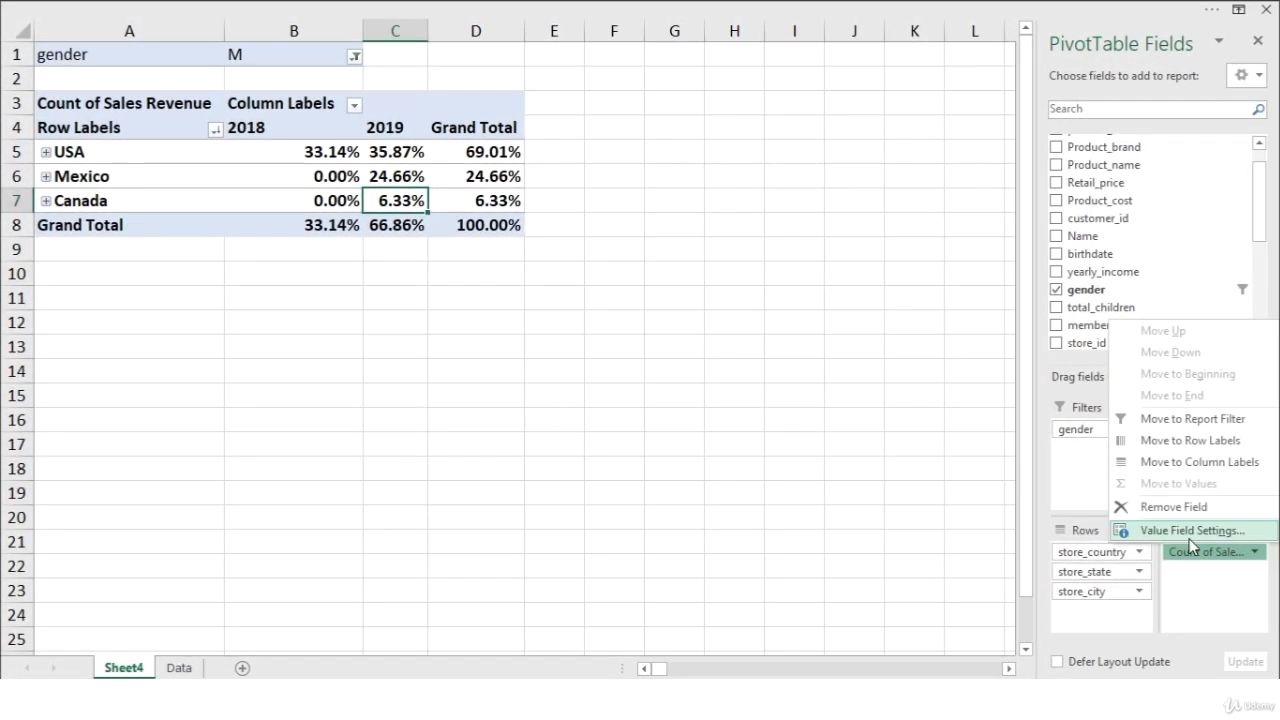
pyautogui.click(1189, 529)
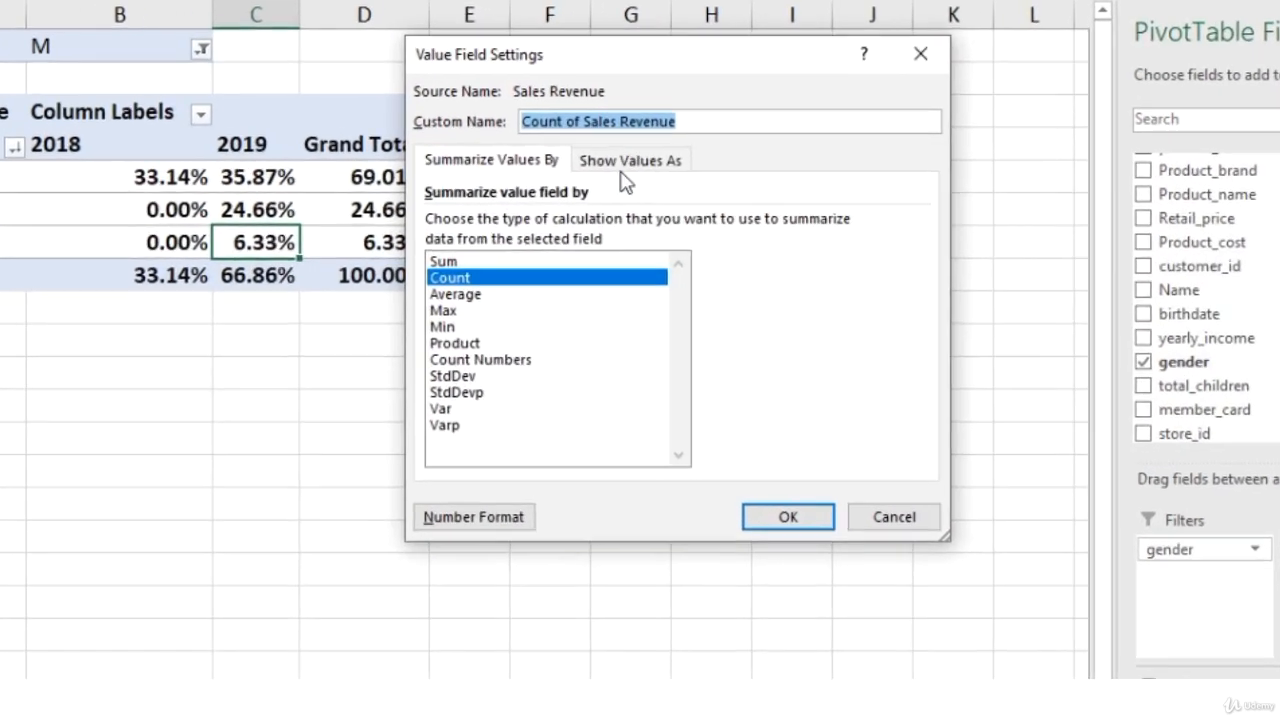
pyautogui.click(673, 139)
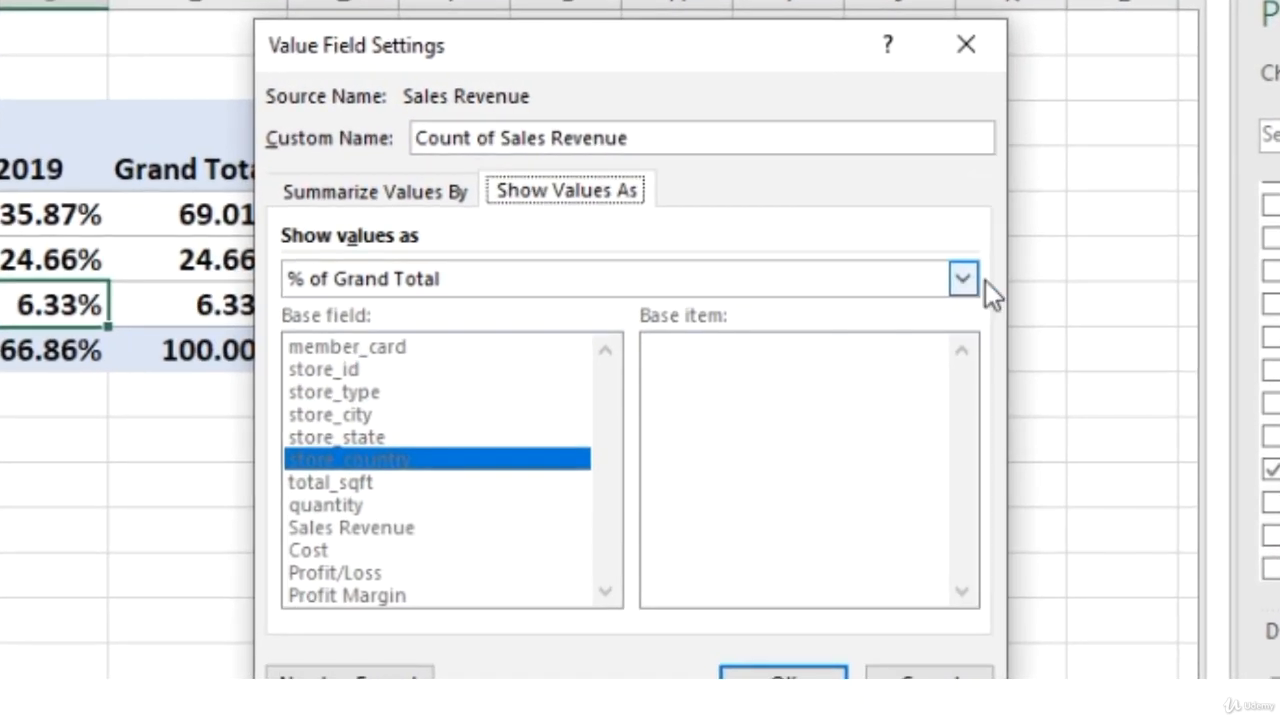
pyautogui.click(937, 246)
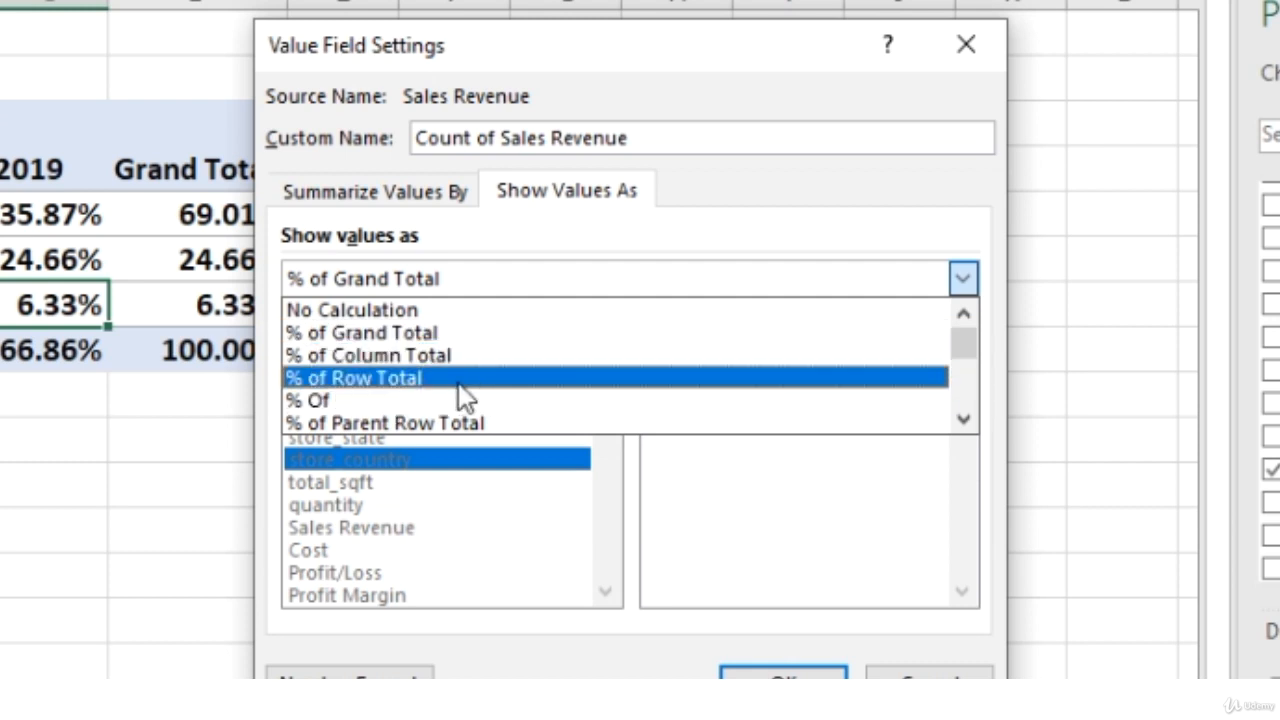
pyautogui.click(669, 50)
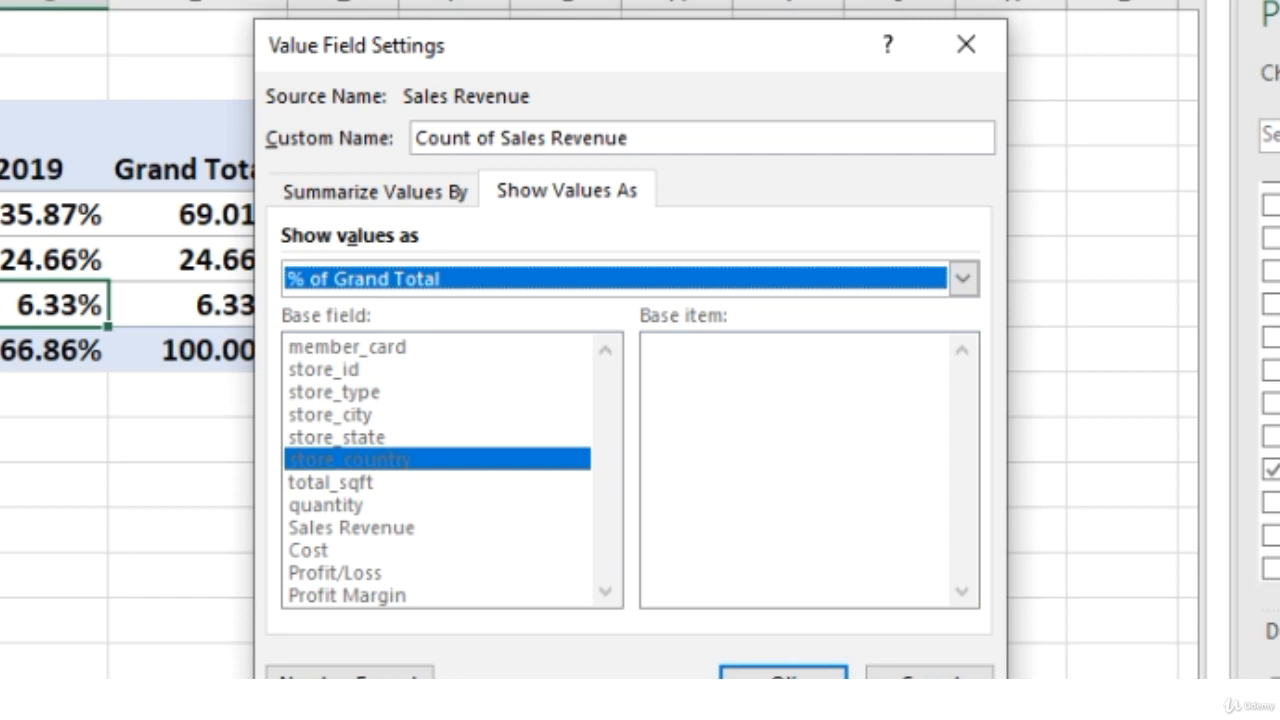
pyautogui.click(962, 279)
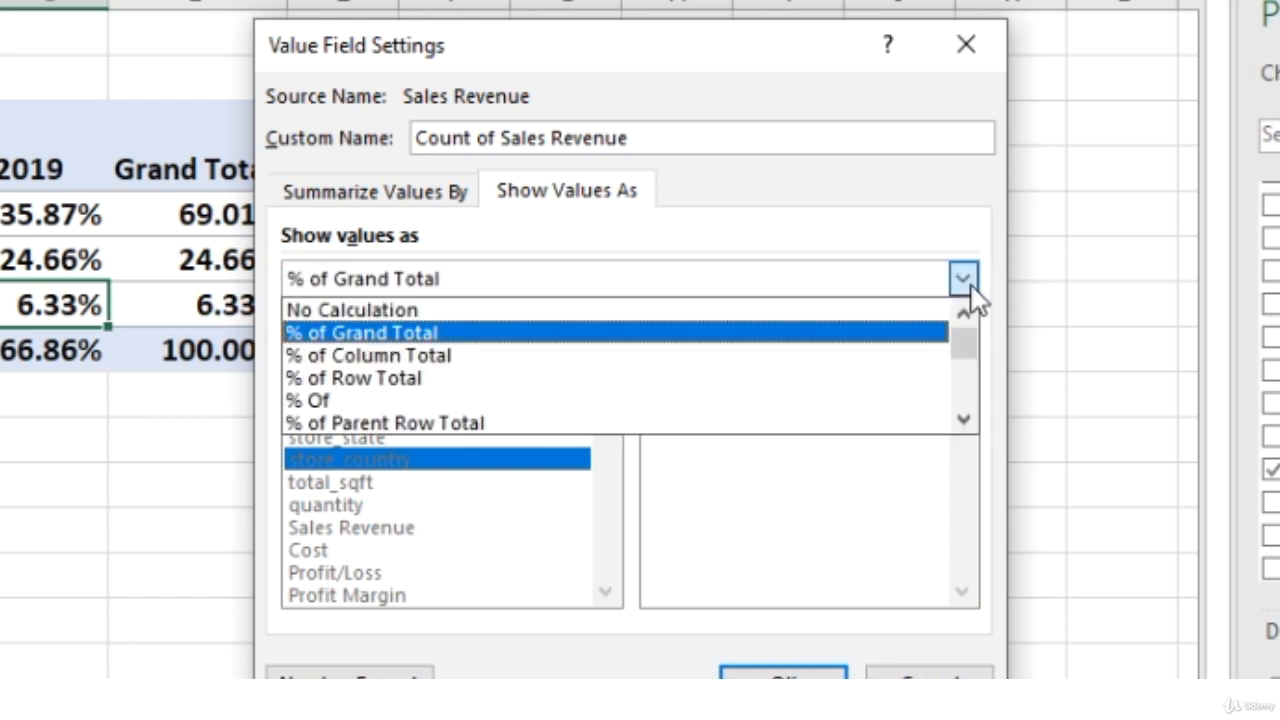
pyautogui.scroll(-2, 480, 369)
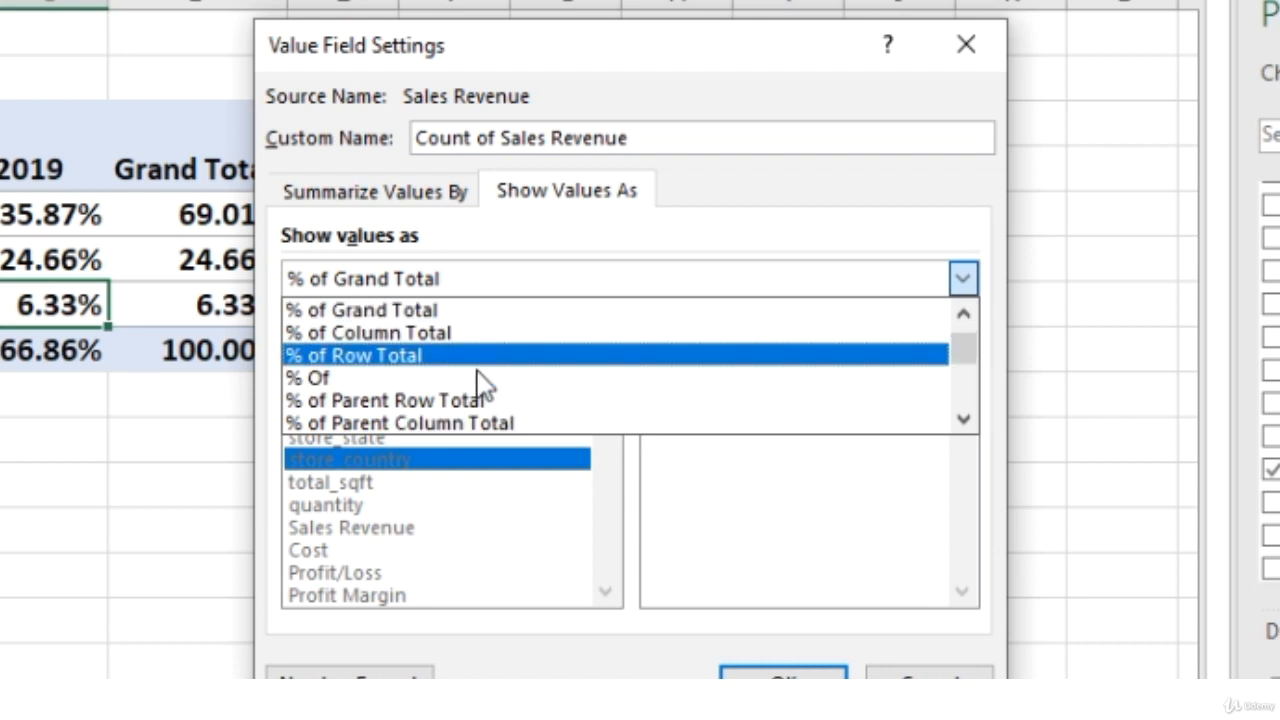
pyautogui.scroll(-3, 497, 378)
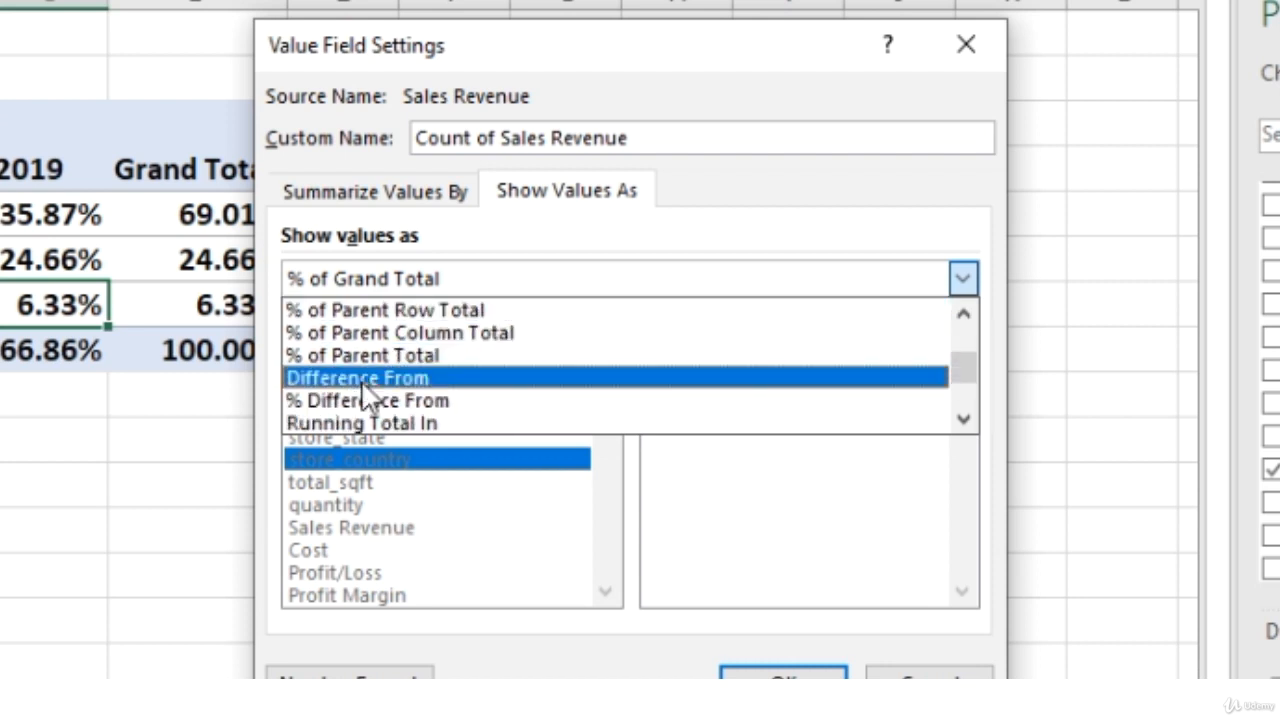
pyautogui.scroll(-1, 390, 400)
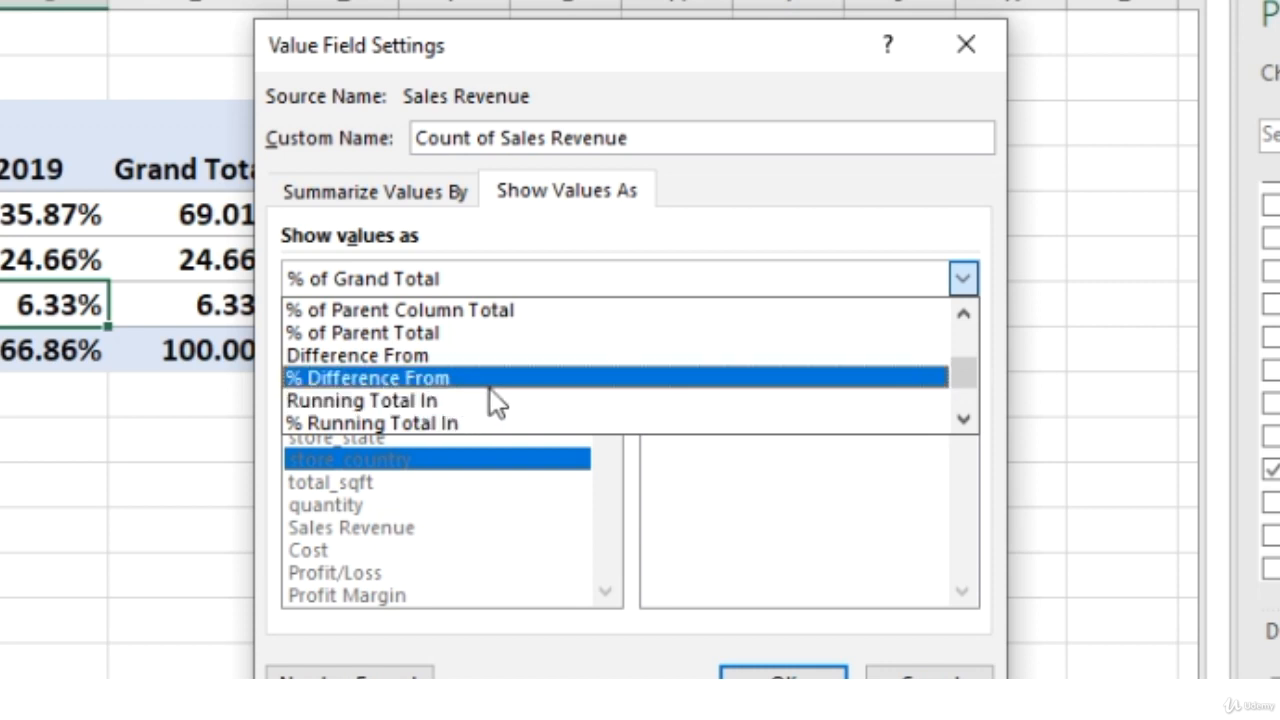
pyautogui.scroll(-1, 489, 390)
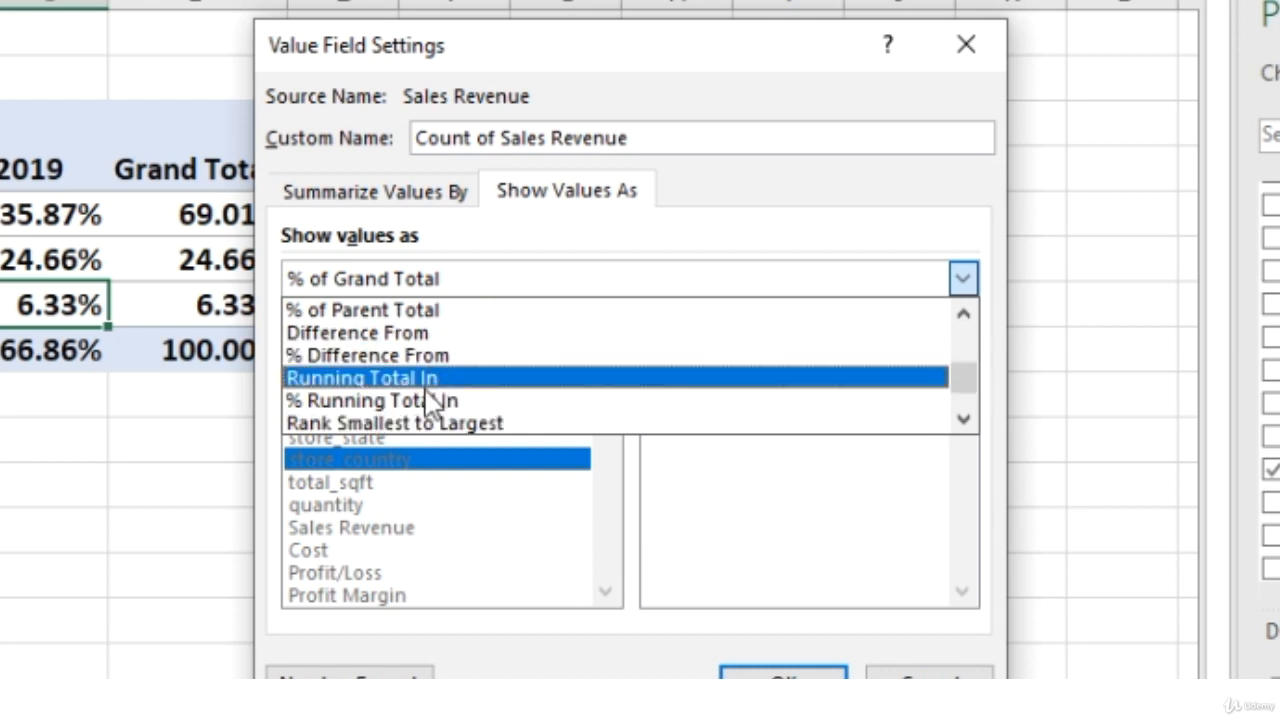
pyautogui.scroll(-1, 434, 390)
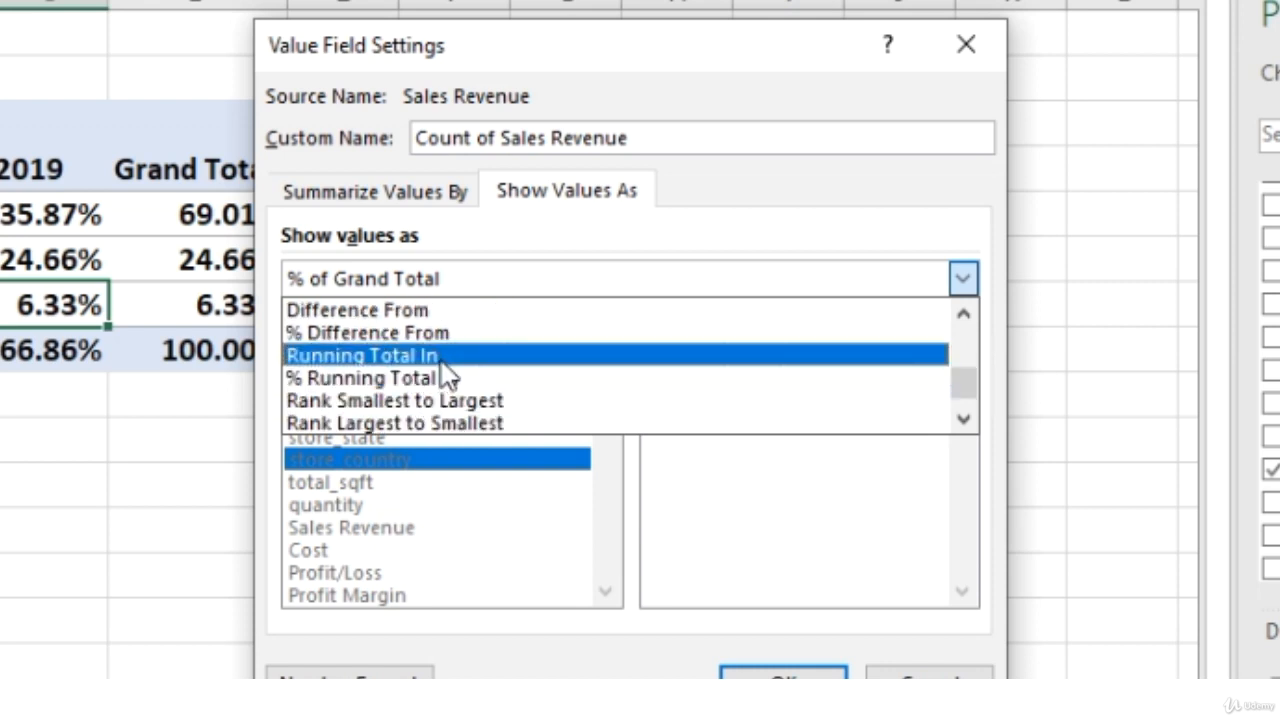
pyautogui.scroll(-1, 458, 374)
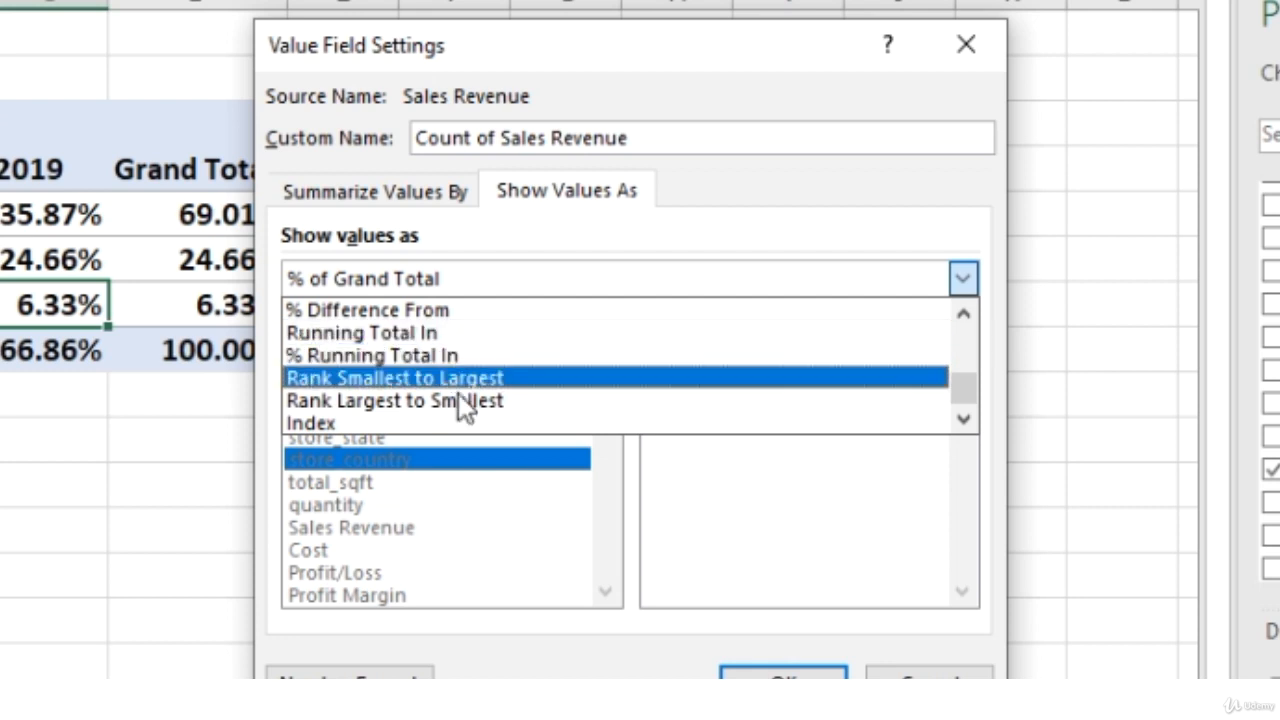
pyautogui.scroll(2, 460, 385)
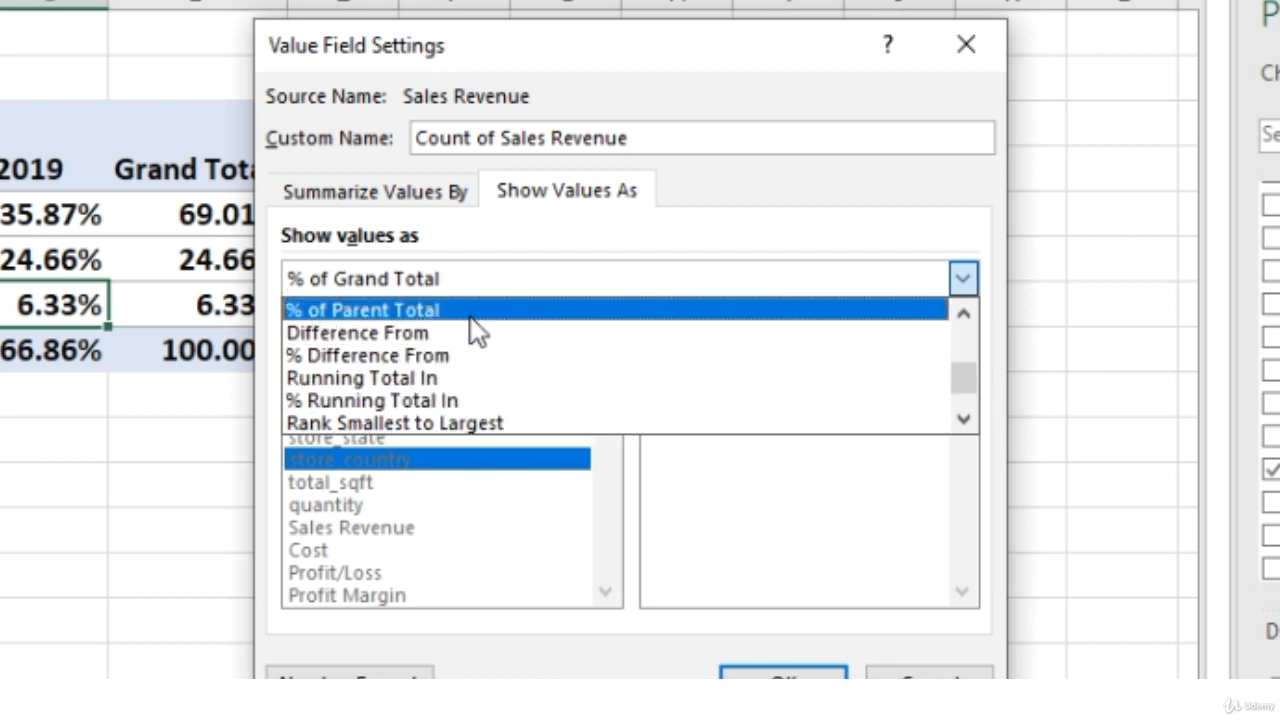
pyautogui.scroll(2, 490, 364)
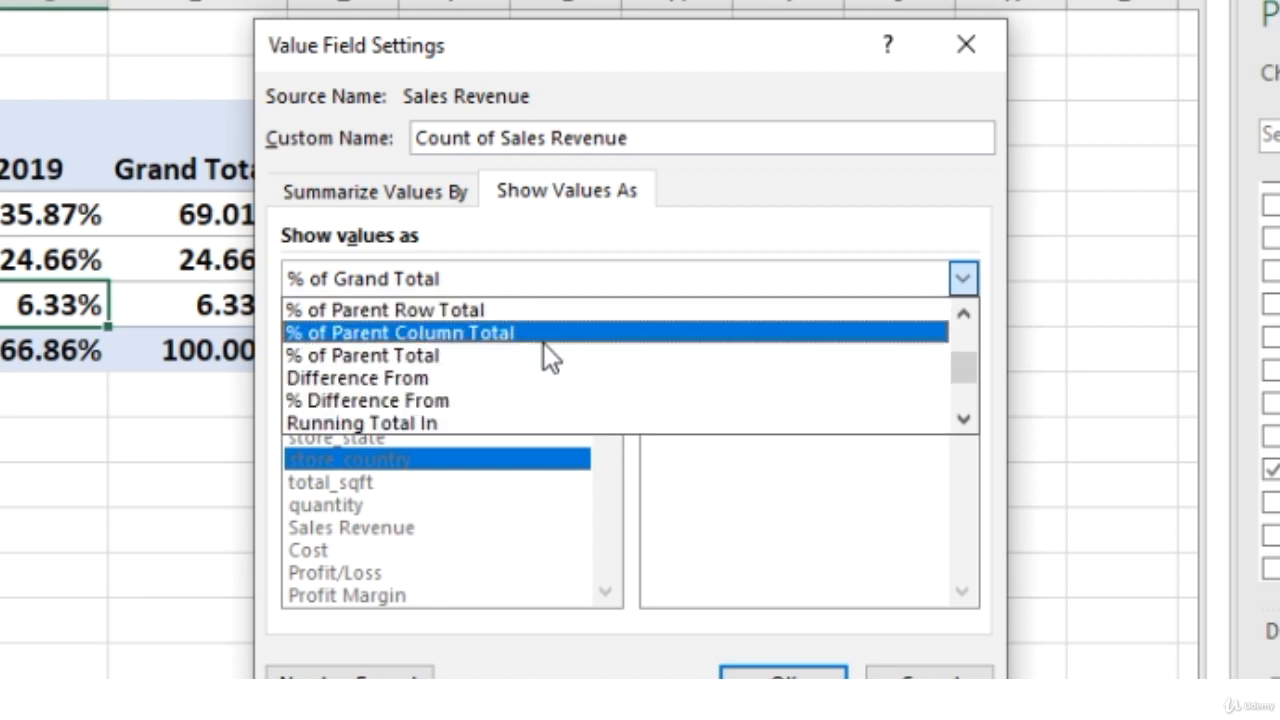
pyautogui.scroll(-2, 514, 434)
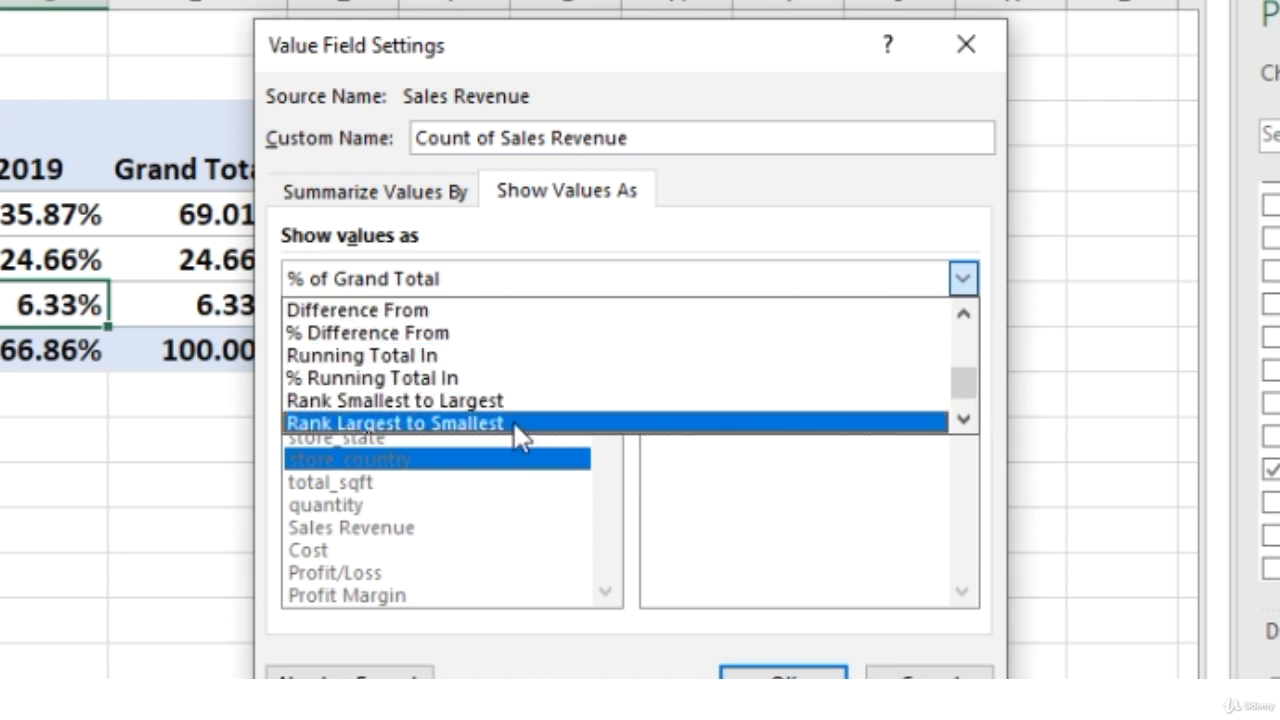
pyautogui.scroll(3, 514, 360)
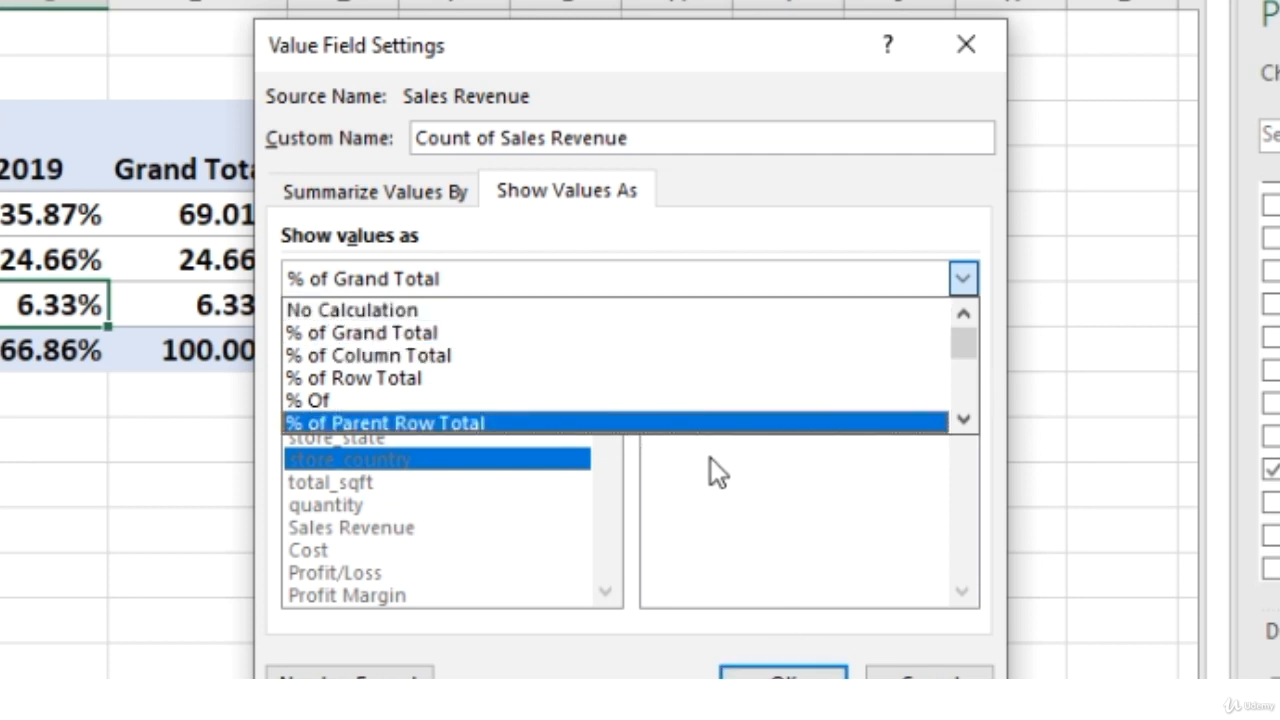
# Step: Summarize Sales Revenue by Sum, set its displayed values to No Calculation, and apply the settings
pyautogui.click(345, 192)
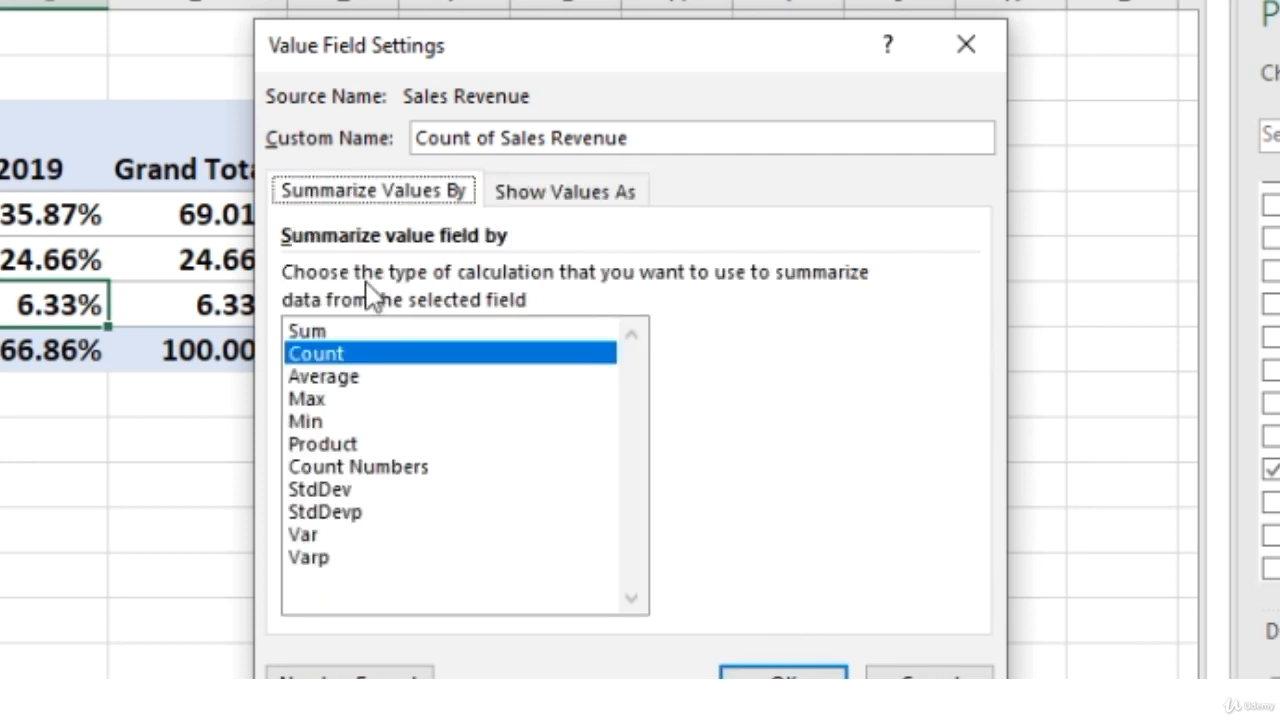
pyautogui.click(334, 332)
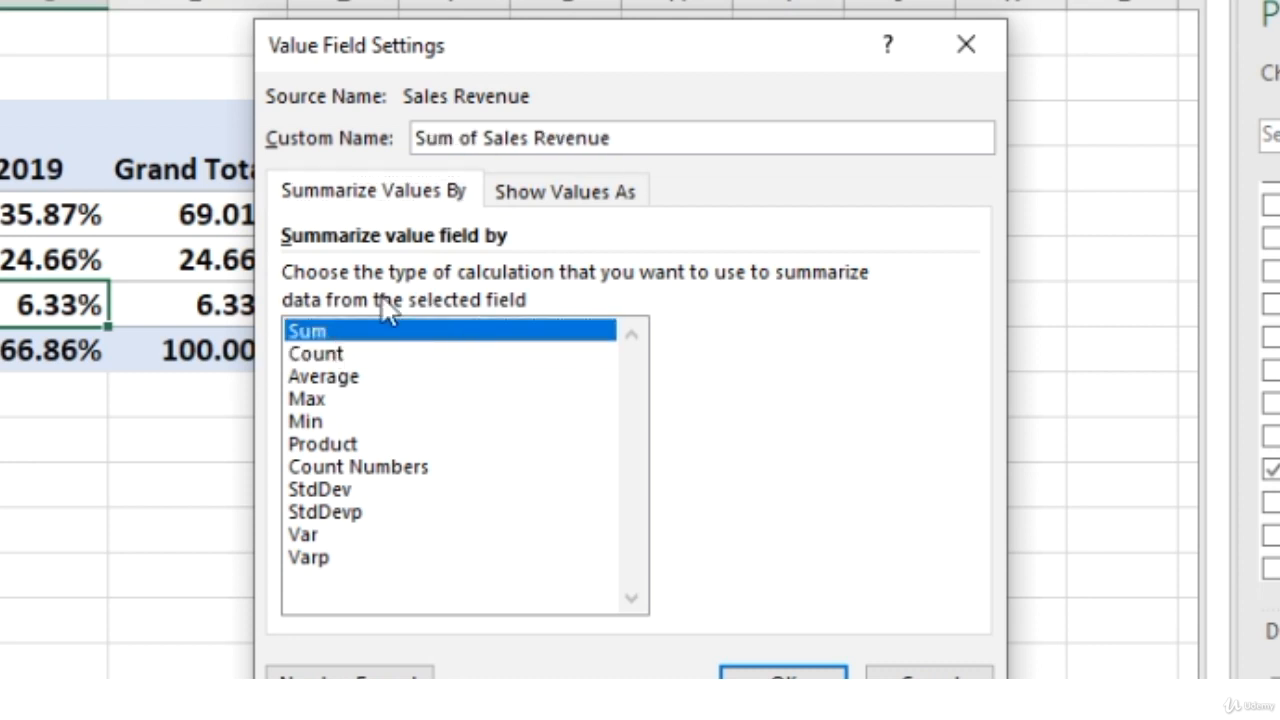
pyautogui.click(572, 195)
pyautogui.click(965, 280)
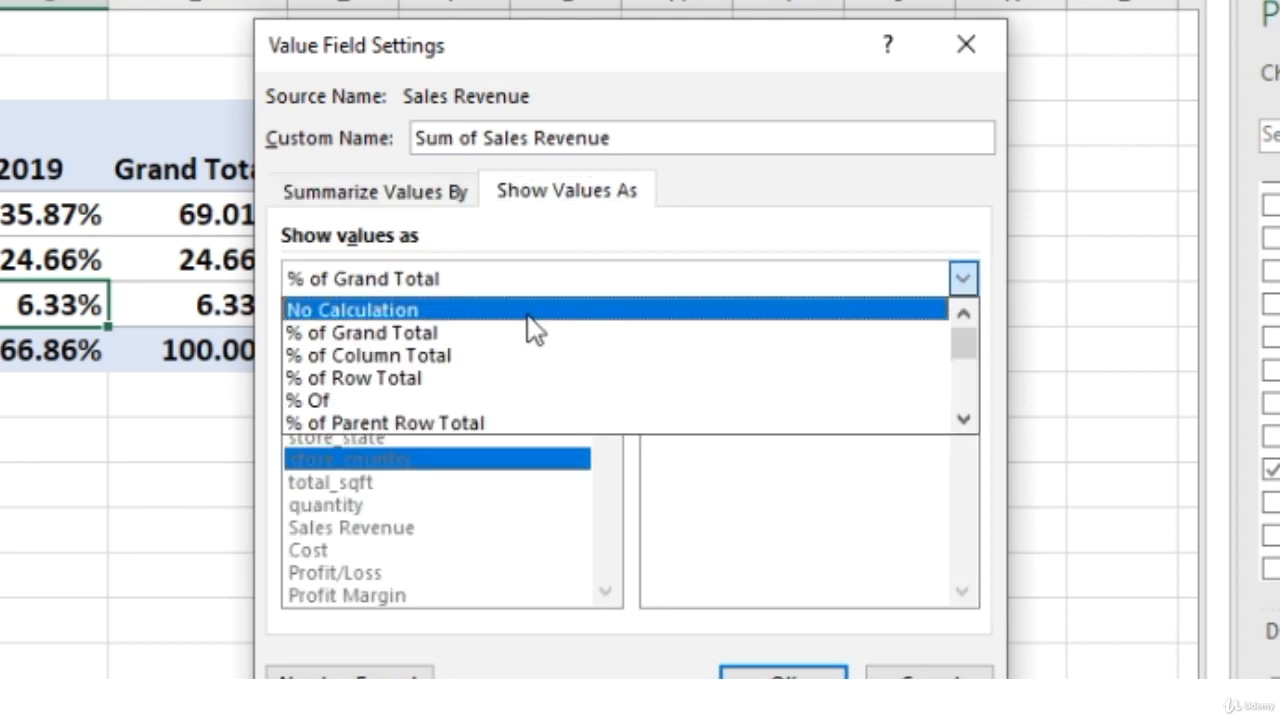
pyautogui.click(420, 312)
pyautogui.click(783, 676)
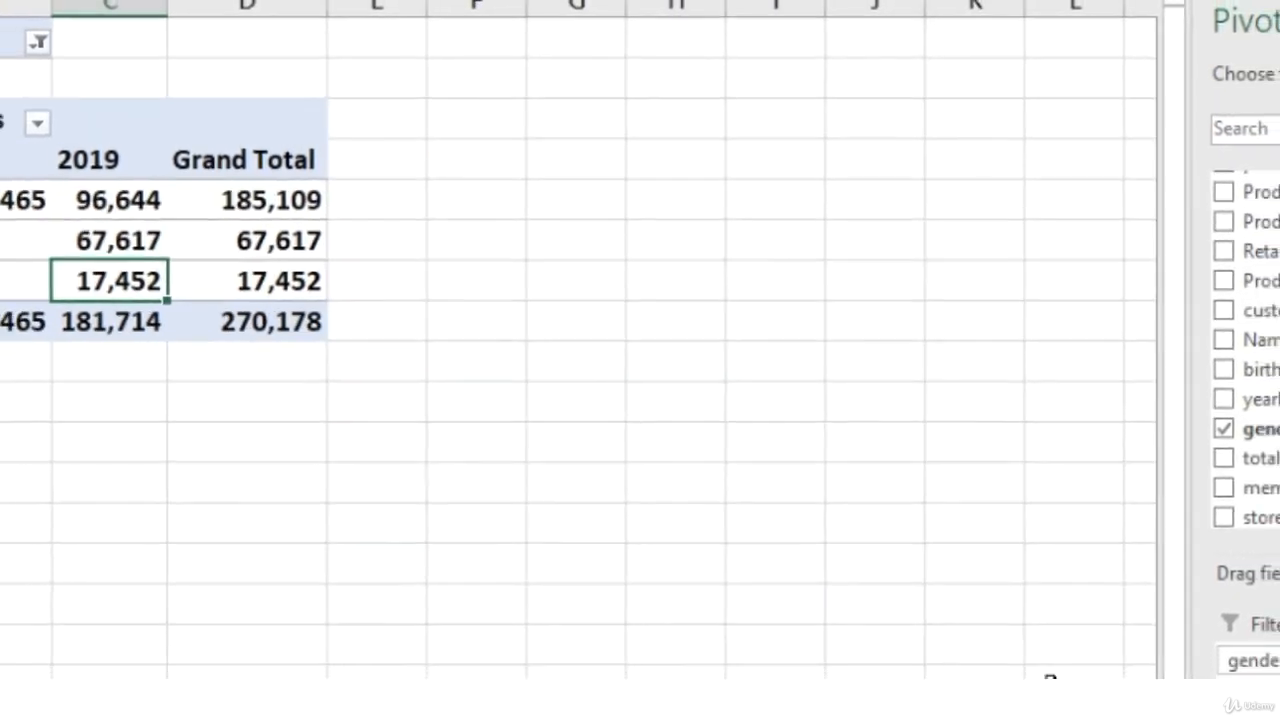